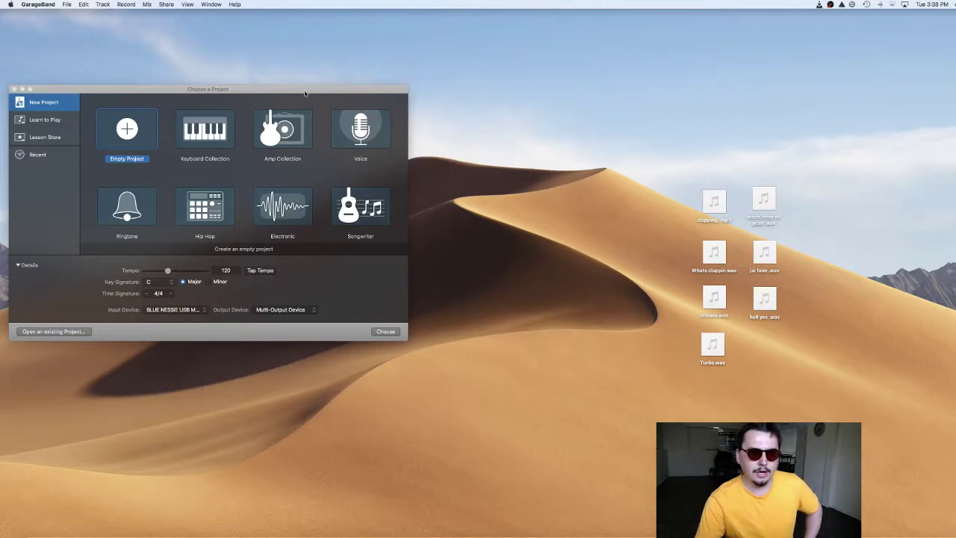
Step: Rename the desktop file clapping .mp3 to clapping .wav and accept the .wav extension
drag(309, 84, 470, 106)
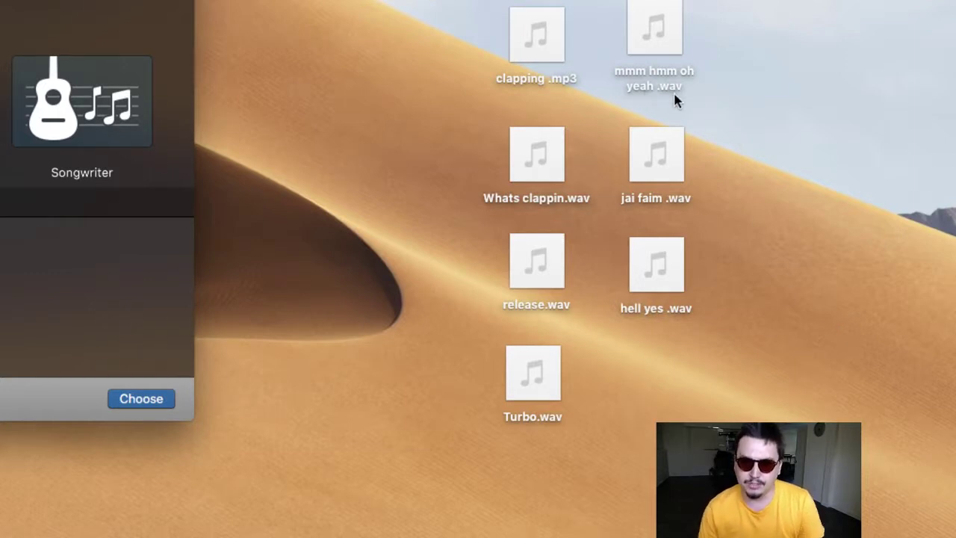
right_click(557, 83)
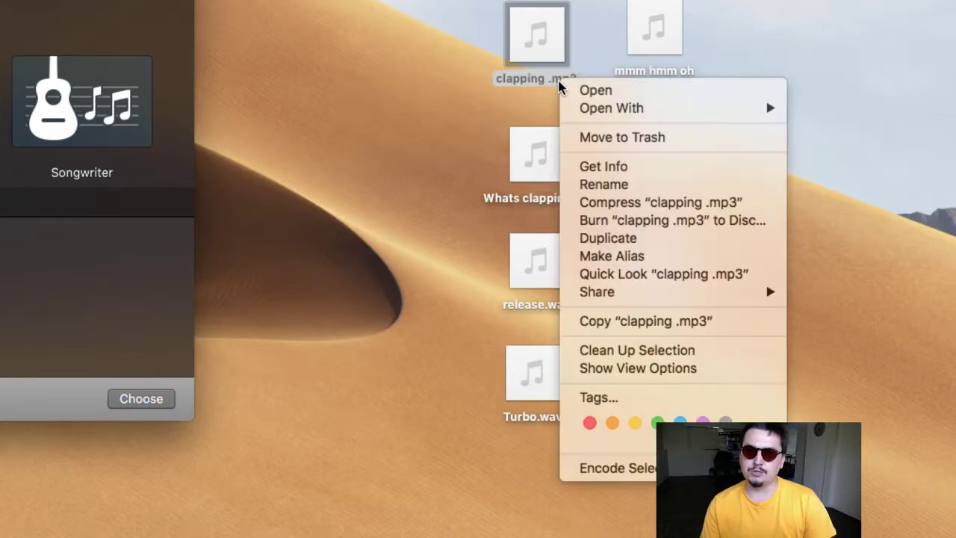
click(601, 184)
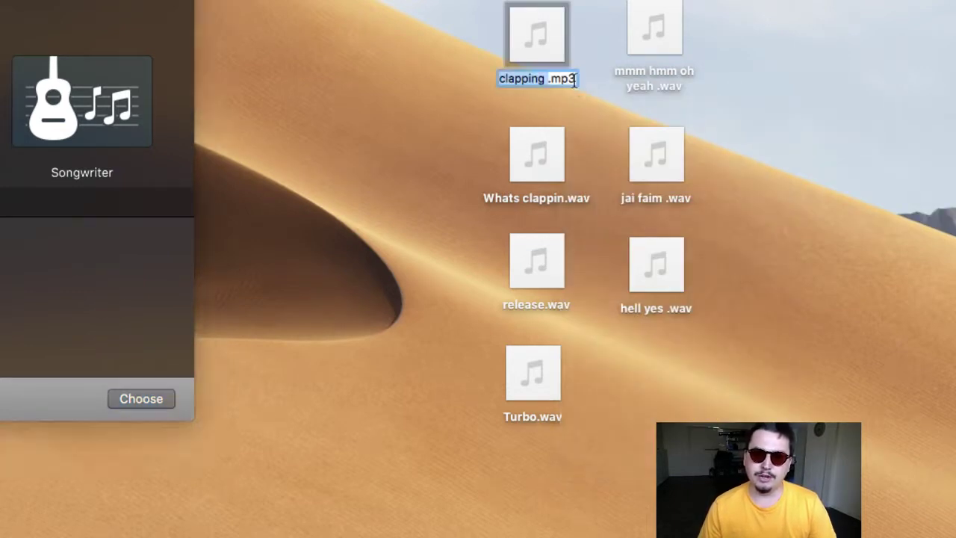
click(575, 81)
key(BackSpace)
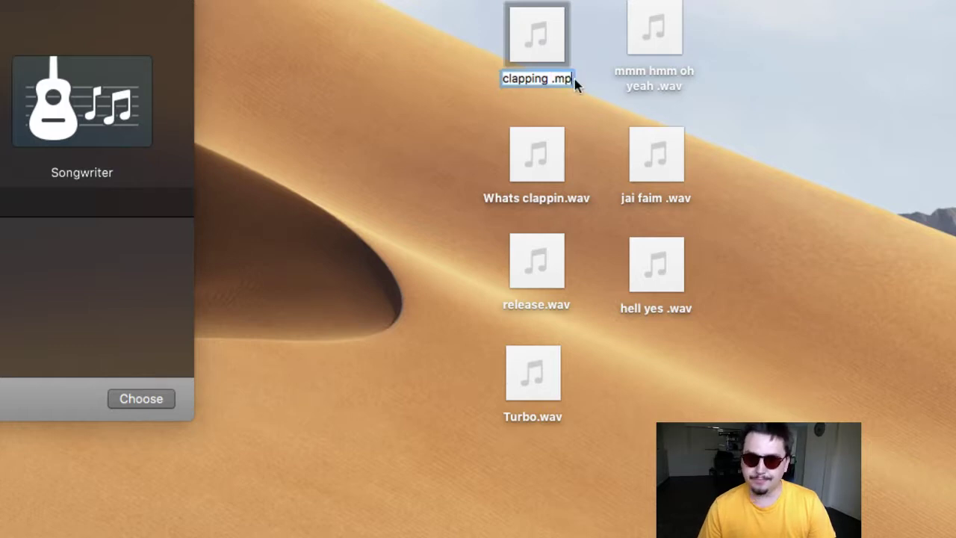
key(BackSpace)
key(BackSpace)
text(wa)
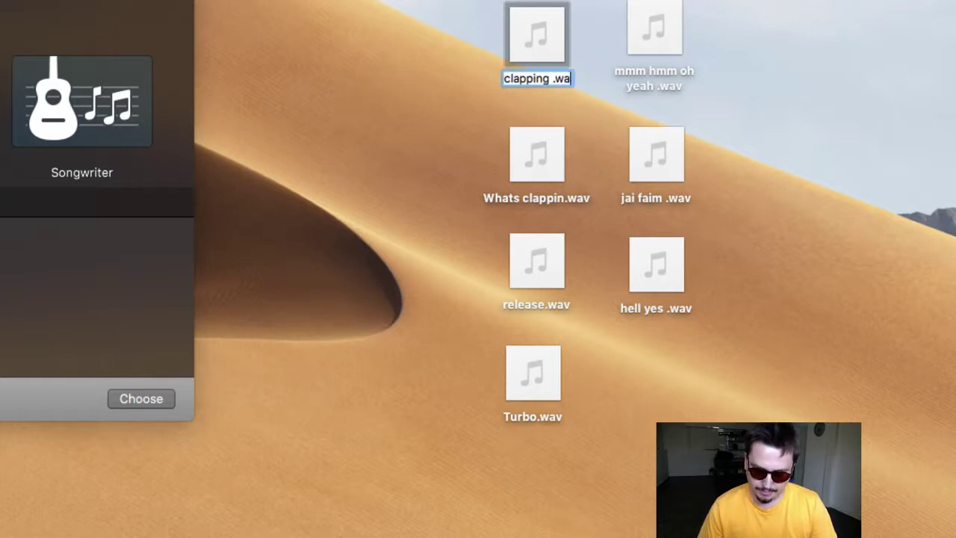
text(v)
key(Return)
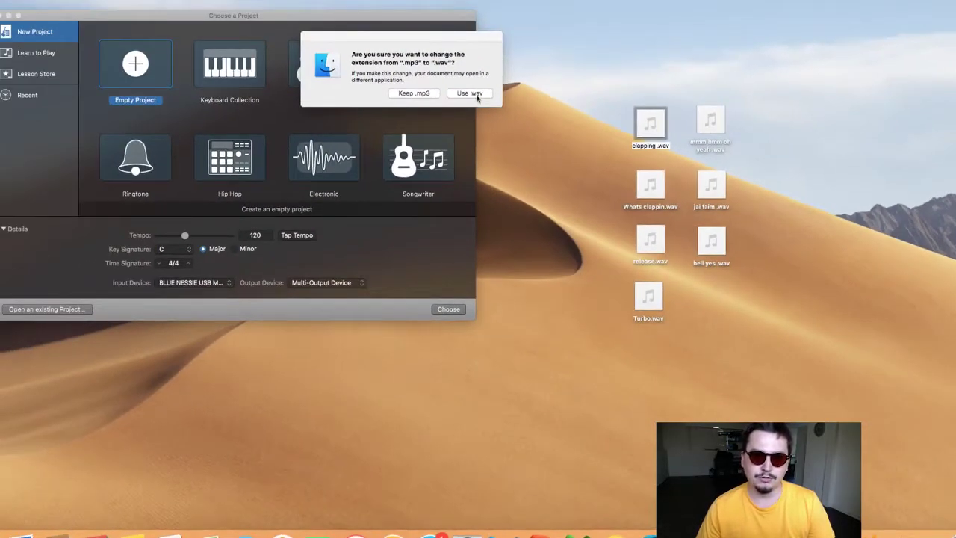
click(476, 94)
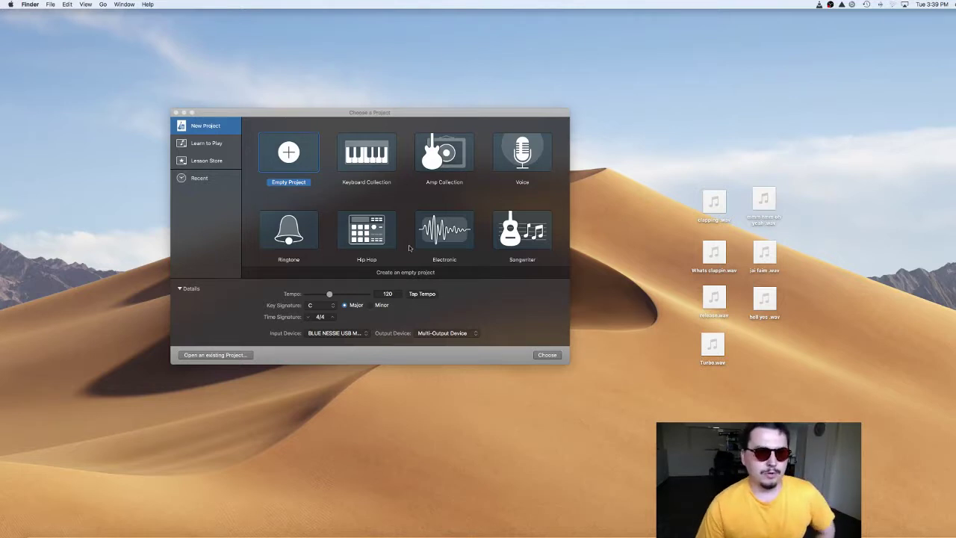
Step: Create an Empty Project with one Software Instrument track using Classic Electric Piano
click(549, 356)
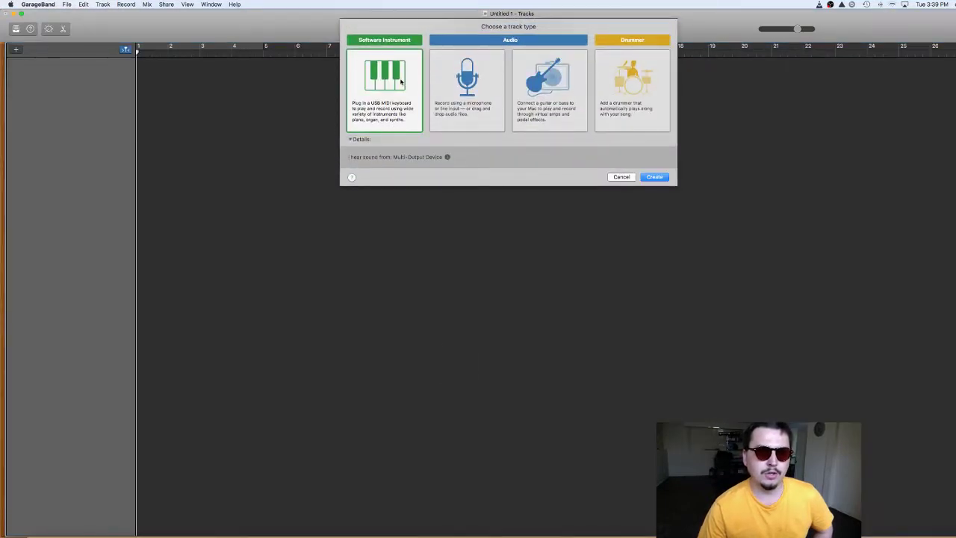
click(653, 177)
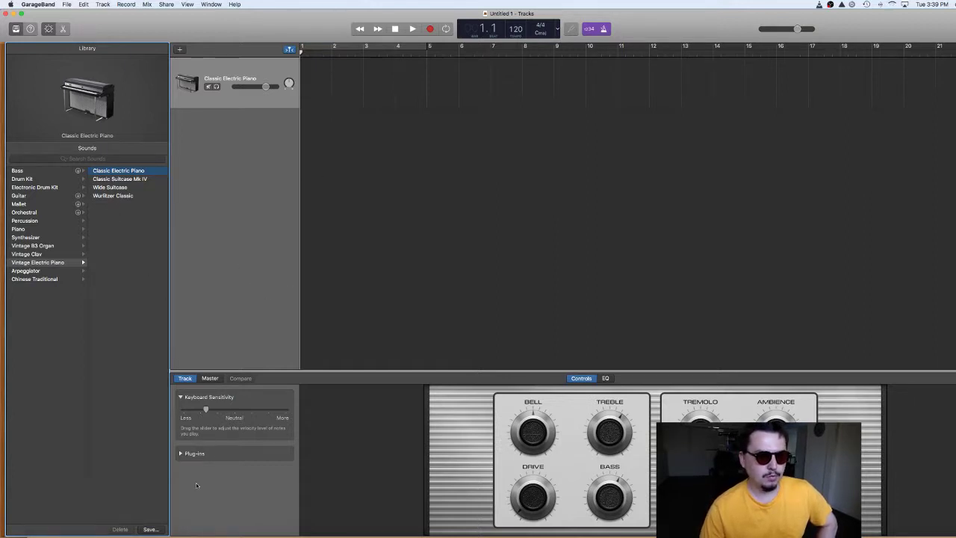
Step: Replace the Classic Electric Piano with the AUSampler Stereo instrument plug-in
click(193, 454)
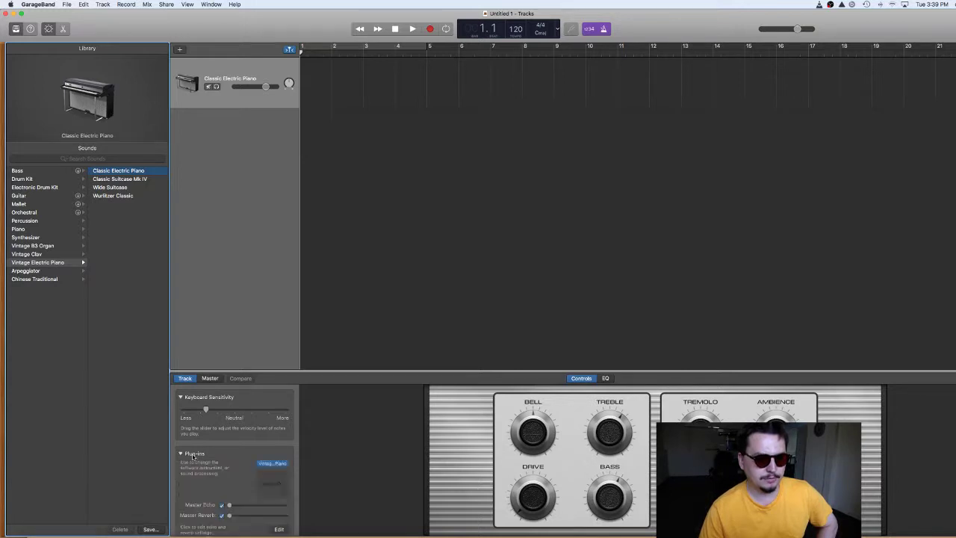
mouse_move(271, 464)
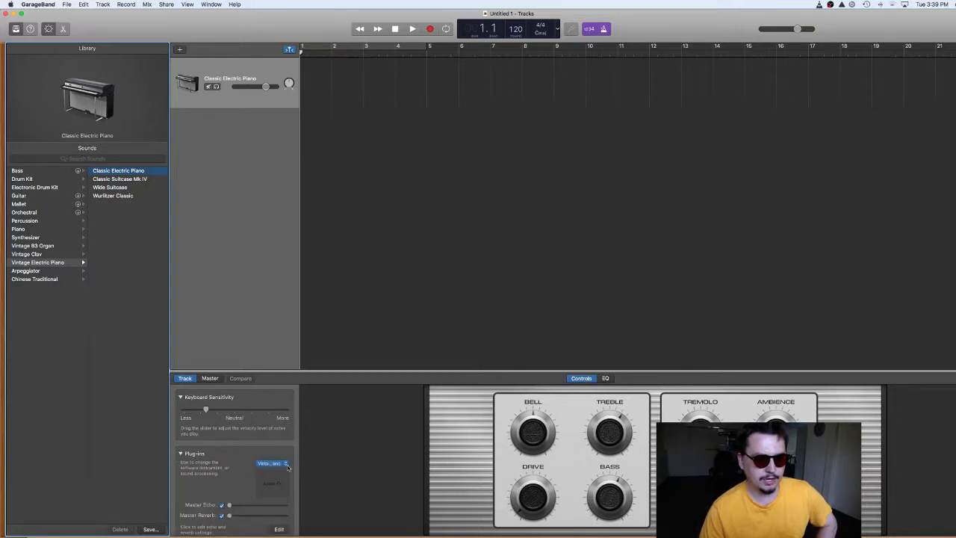
click(285, 463)
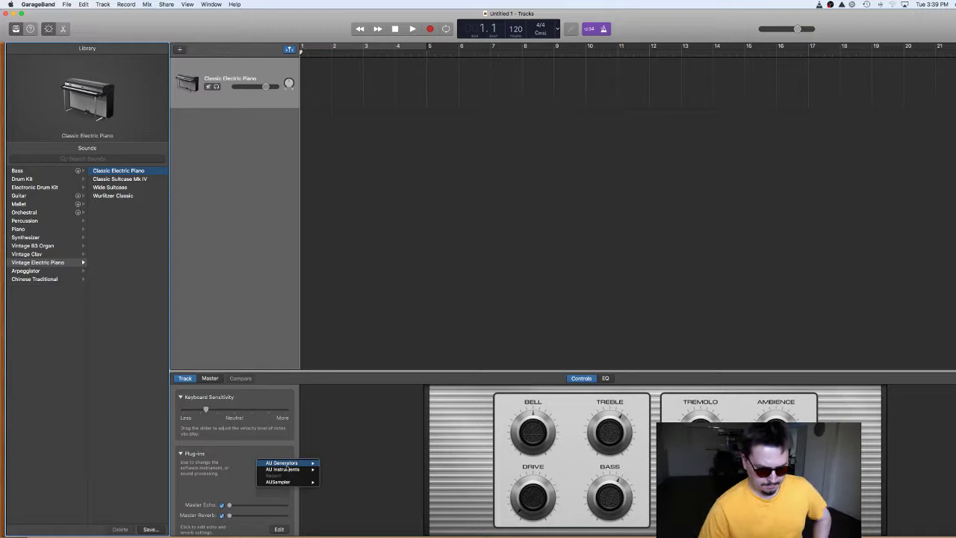
mouse_move(283, 482)
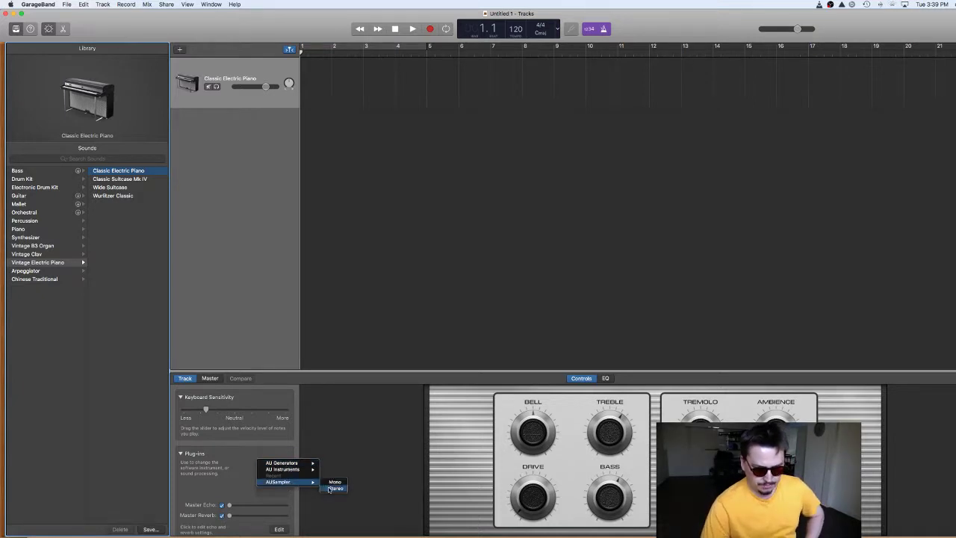
click(331, 489)
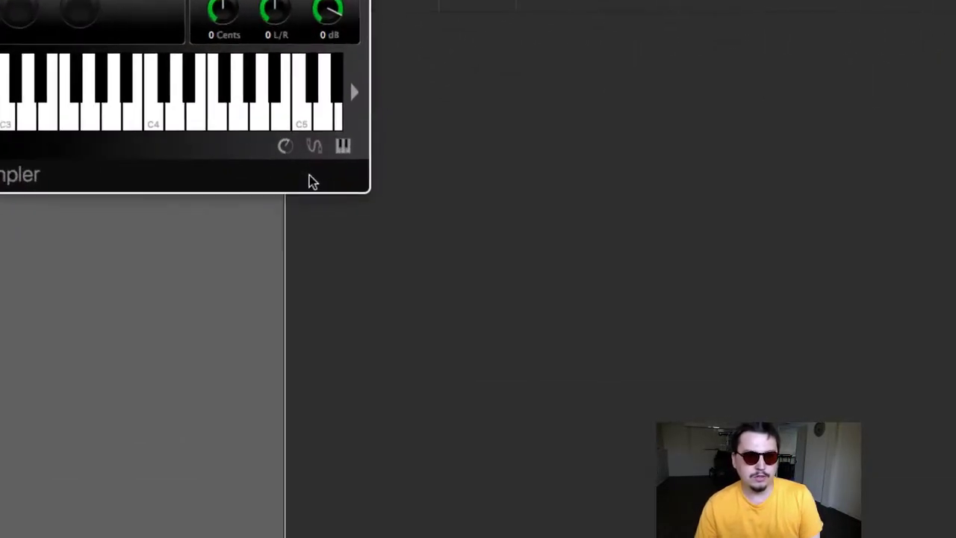
Step: Show the AUSampler layers editor, select the Sine 440 Built-in zone and add a new Layer 1 zone
click(348, 147)
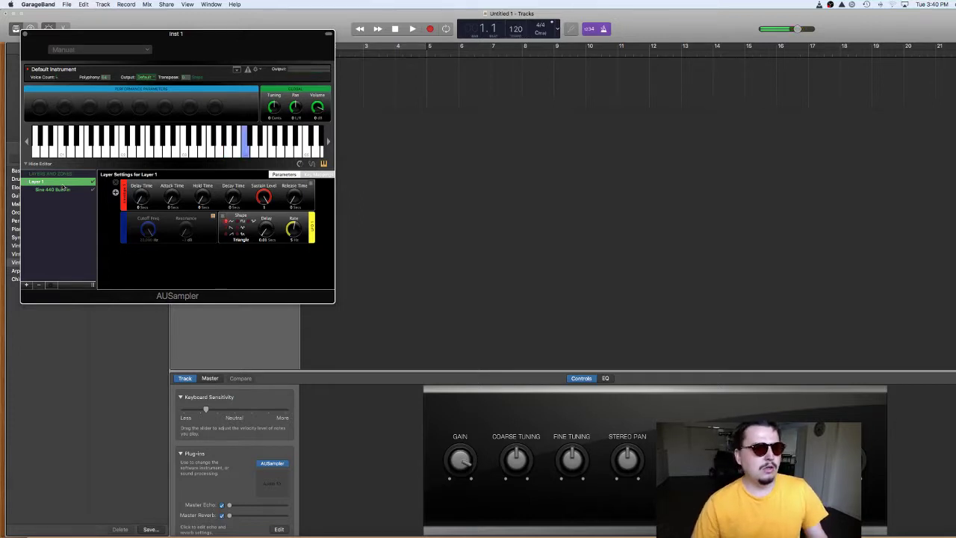
click(28, 285)
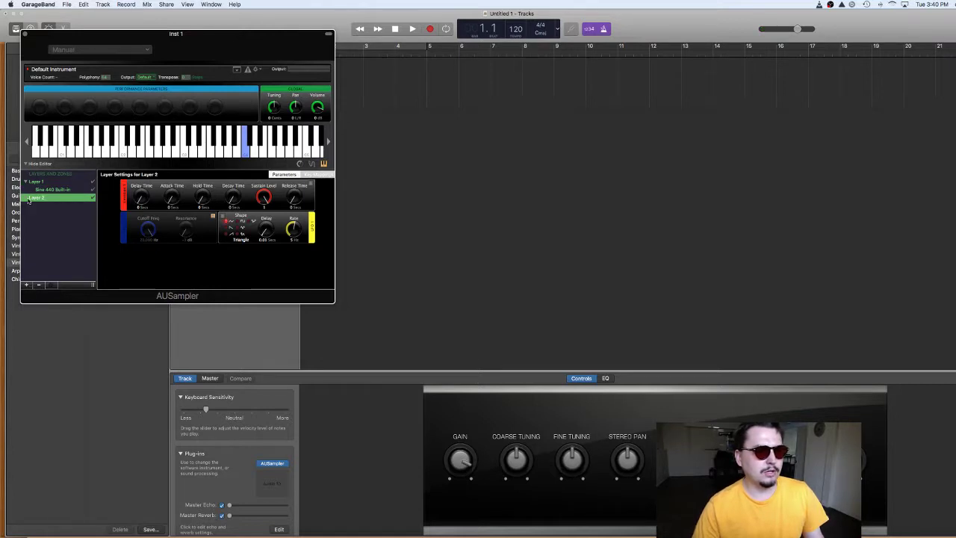
click(39, 285)
click(57, 191)
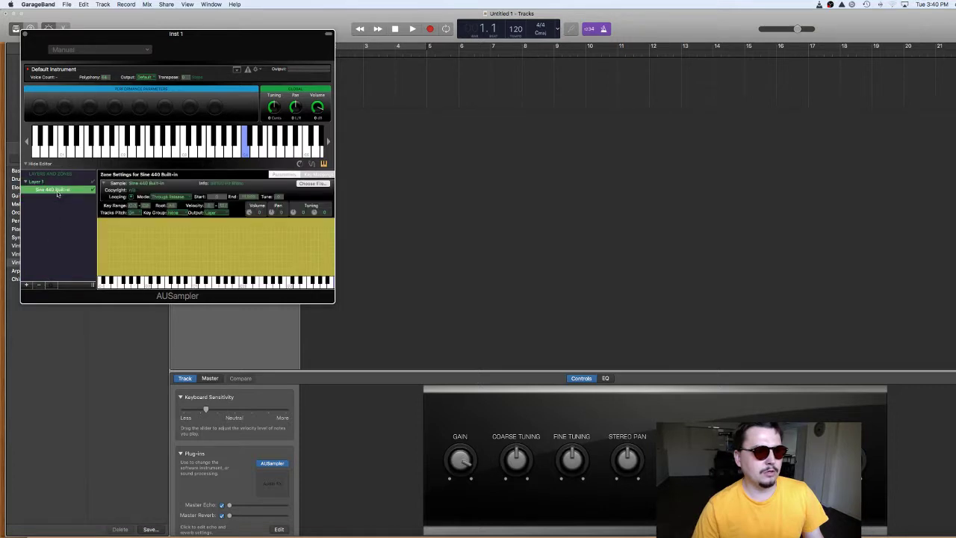
click(27, 285)
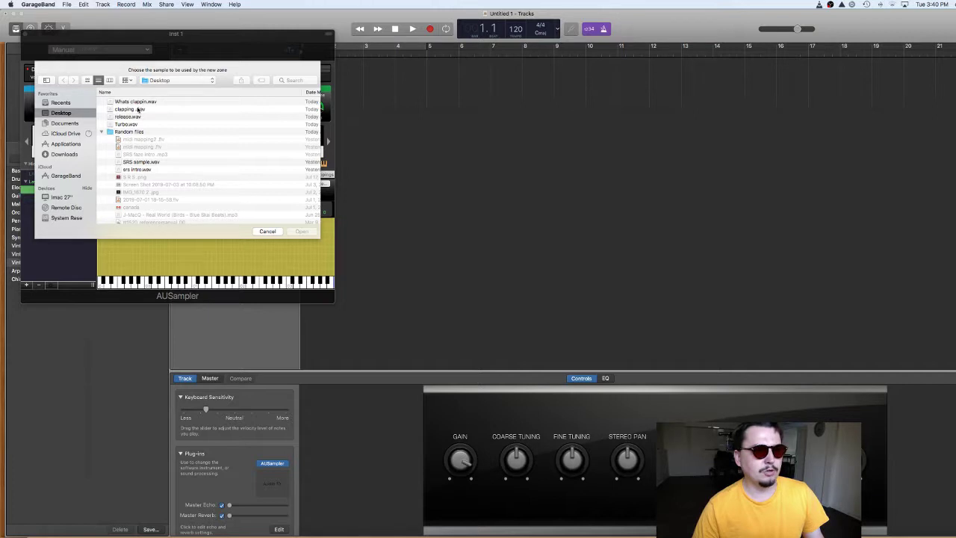
Step: Load clapping .wav as a new Layer 1 zone, then select the Sine 440 Built-in zone
click(138, 110)
click(302, 231)
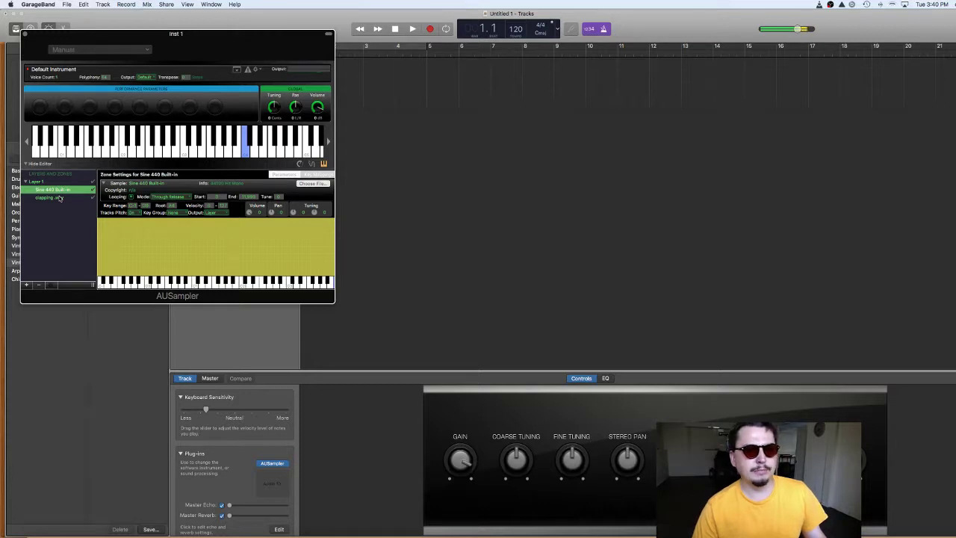
click(49, 196)
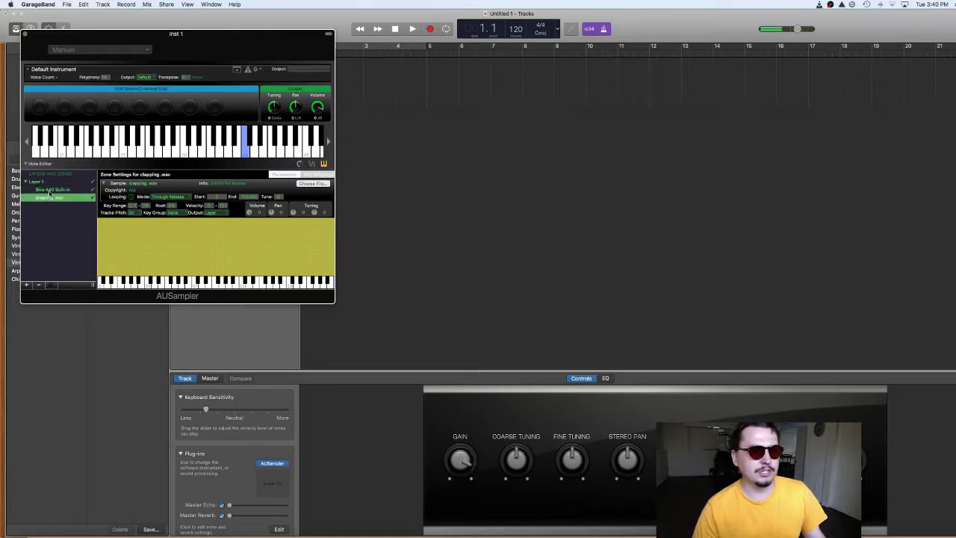
Step: Delete the Sine 440 Built-in zone and select the clapping .wav zone to view its settings
click(39, 285)
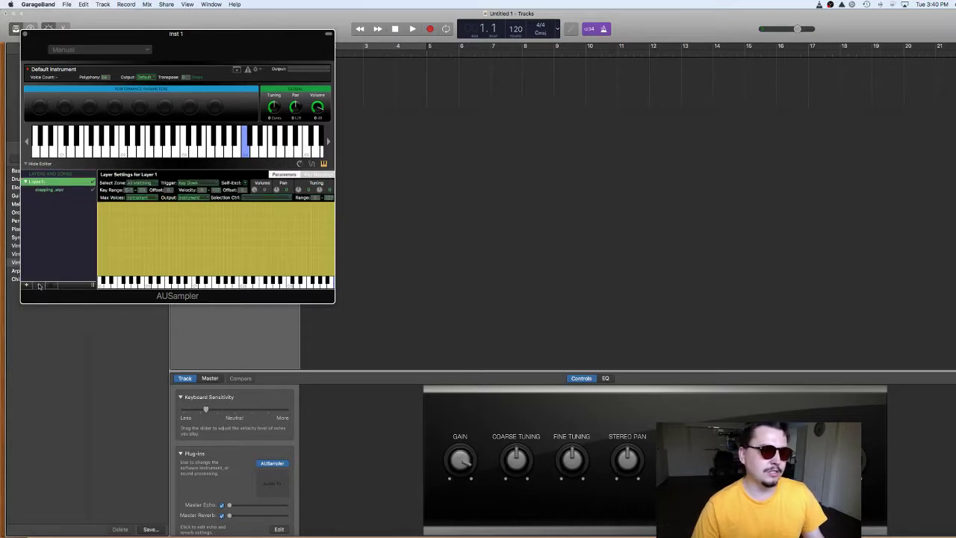
click(53, 191)
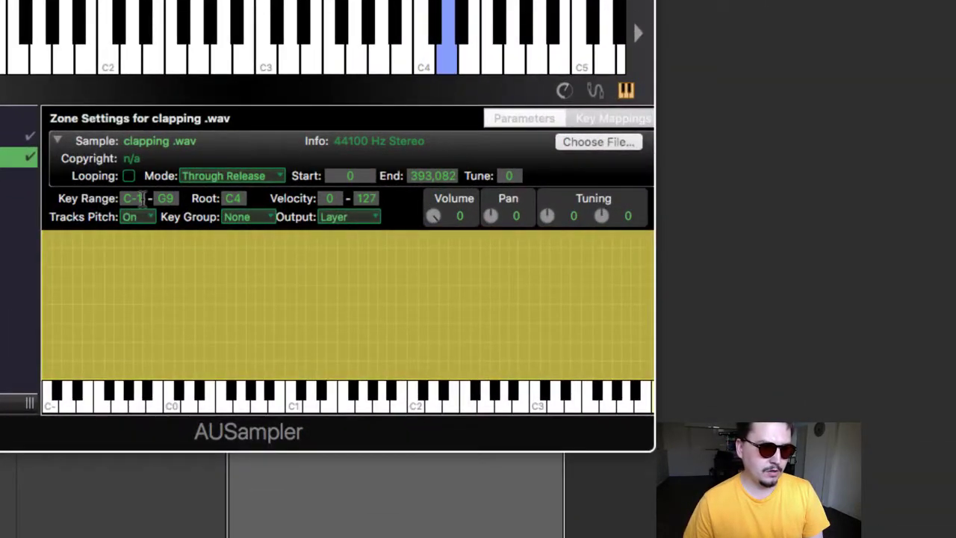
Step: Narrow the clapping .wav zone's Key Range, entering C4 as low key and D4 as high key
click(142, 198)
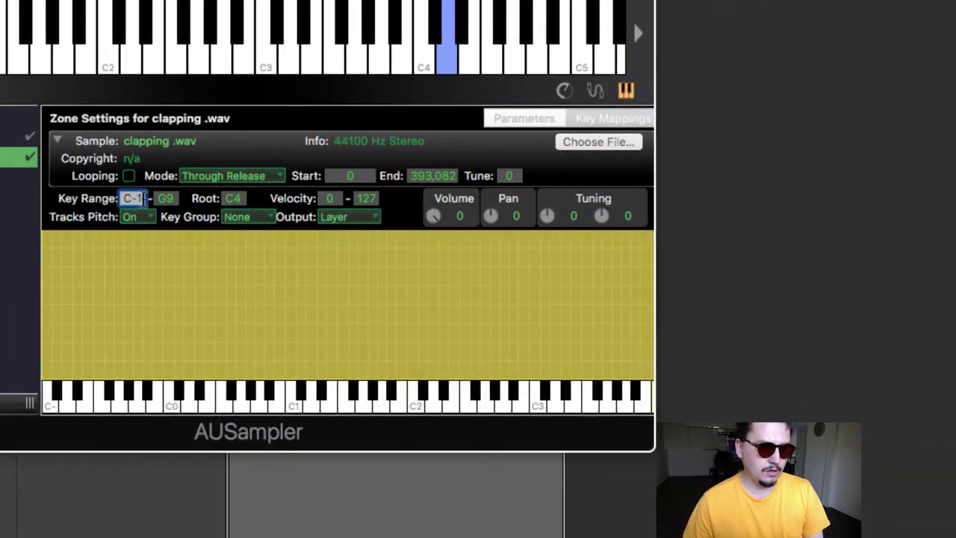
text(C)
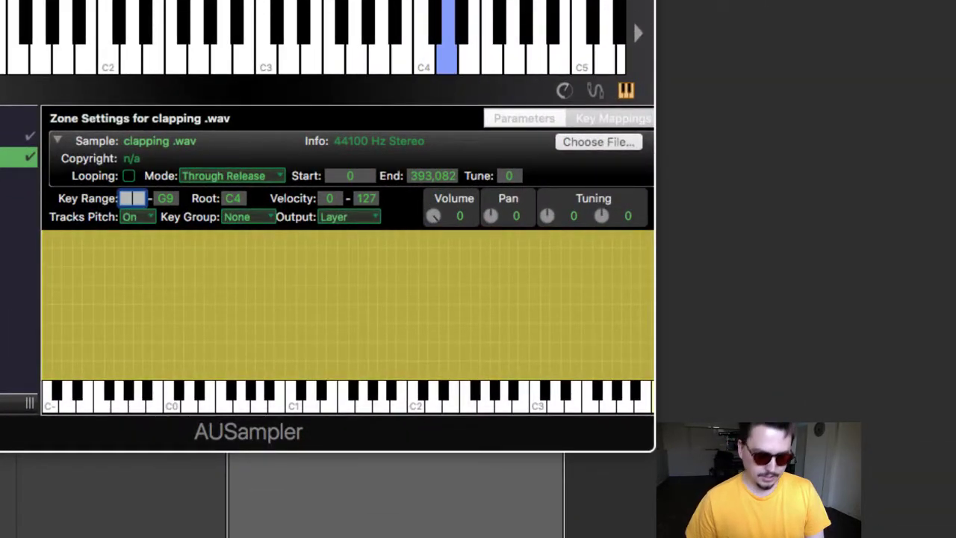
text(4)
key(Tab)
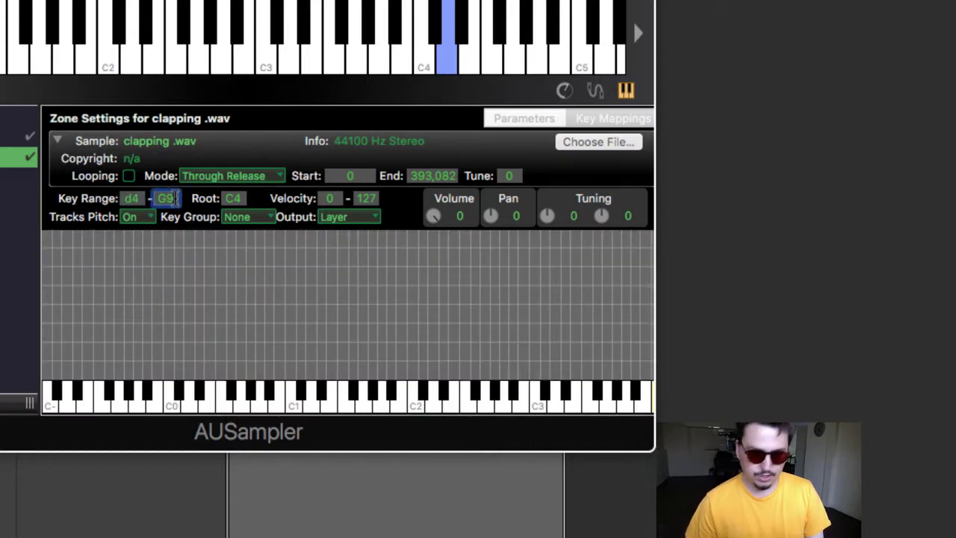
key(BackSpace)
text(d4)
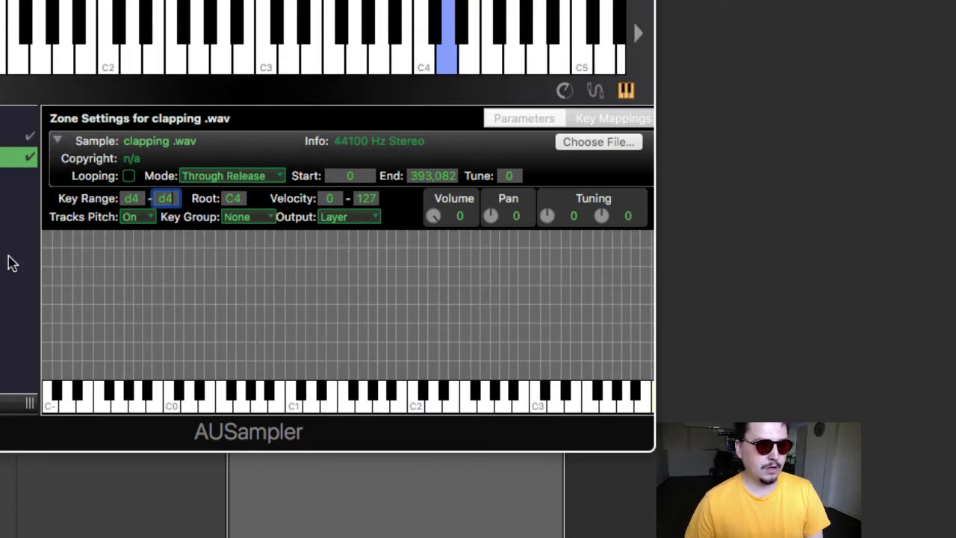
key(Return)
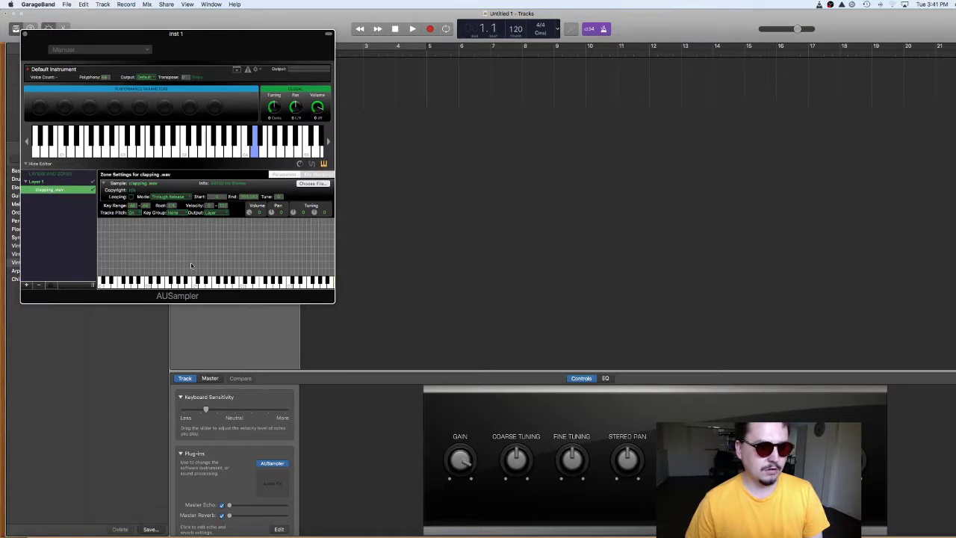
Step: Scroll the zone grid right and reselect the clapping .wav zone
scroll(192, 265, right, 3)
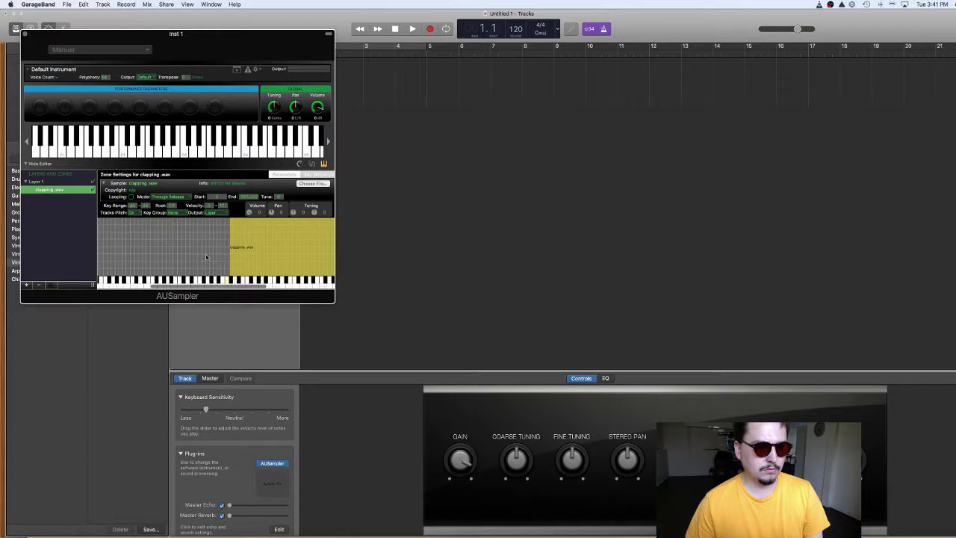
scroll(206, 257, right, 2)
scroll(206, 257, right, 2)
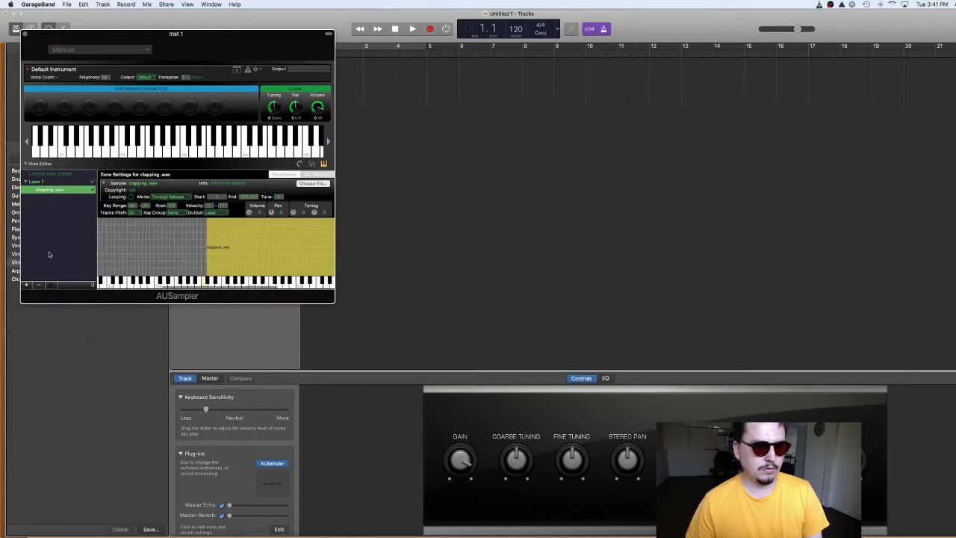
scroll(109, 251, right, 1)
scroll(97, 247, right, 2)
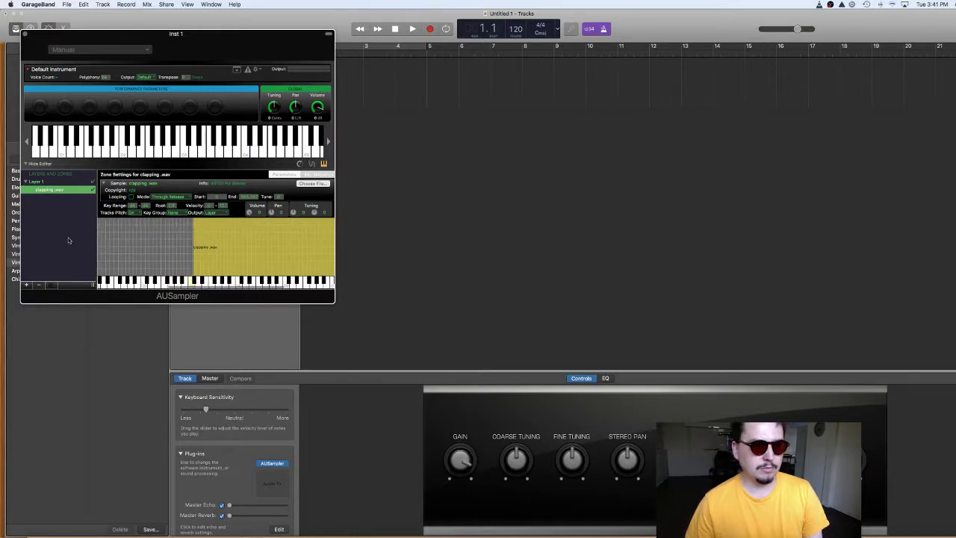
click(45, 191)
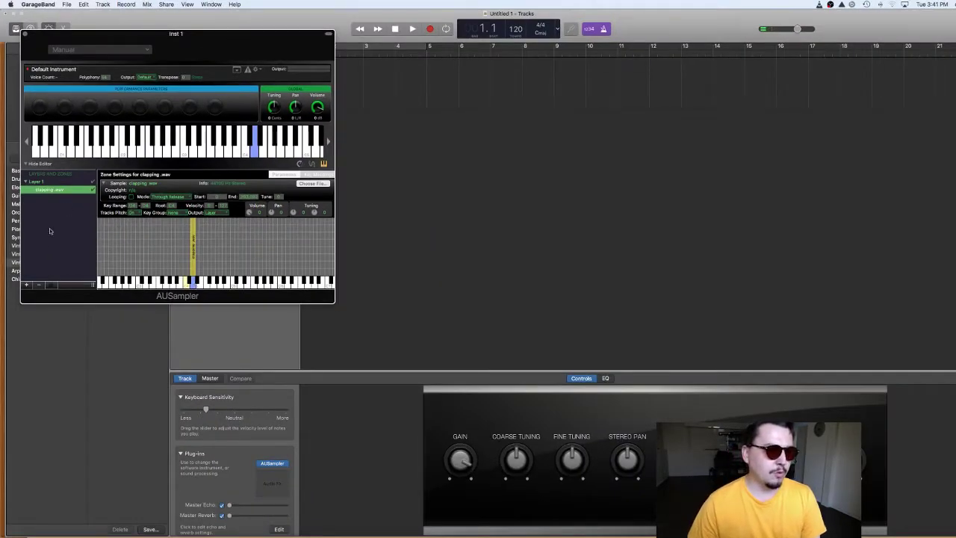
Step: Browse the Desktop file list and load jai faim .wav as a new sample zone
click(26, 286)
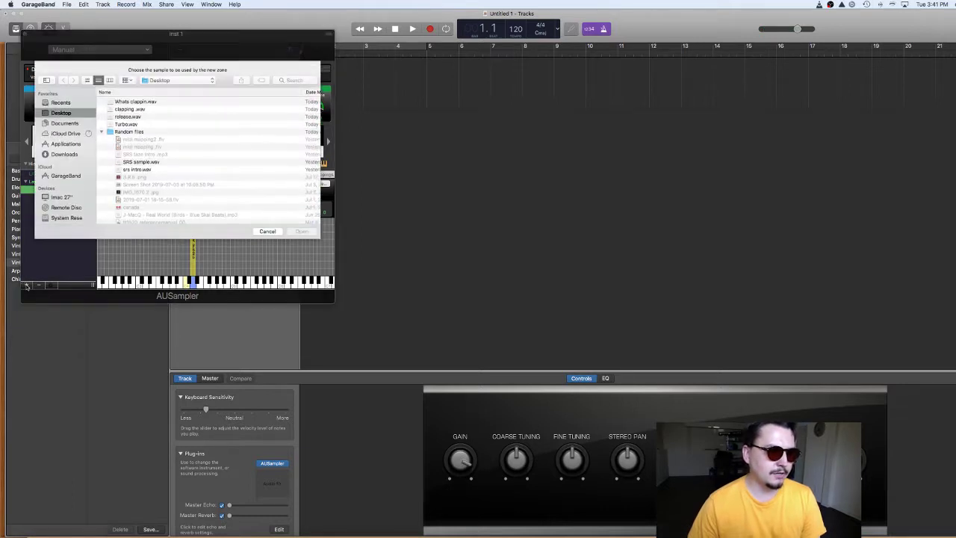
scroll(146, 153, down, 2)
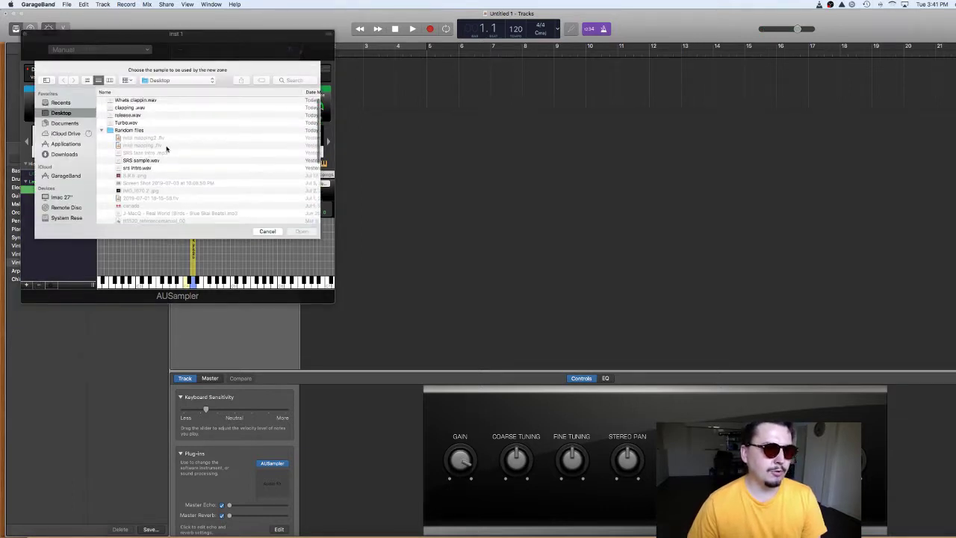
scroll(157, 151, down, 3)
scroll(160, 151, down, 3)
scroll(166, 149, down, 3)
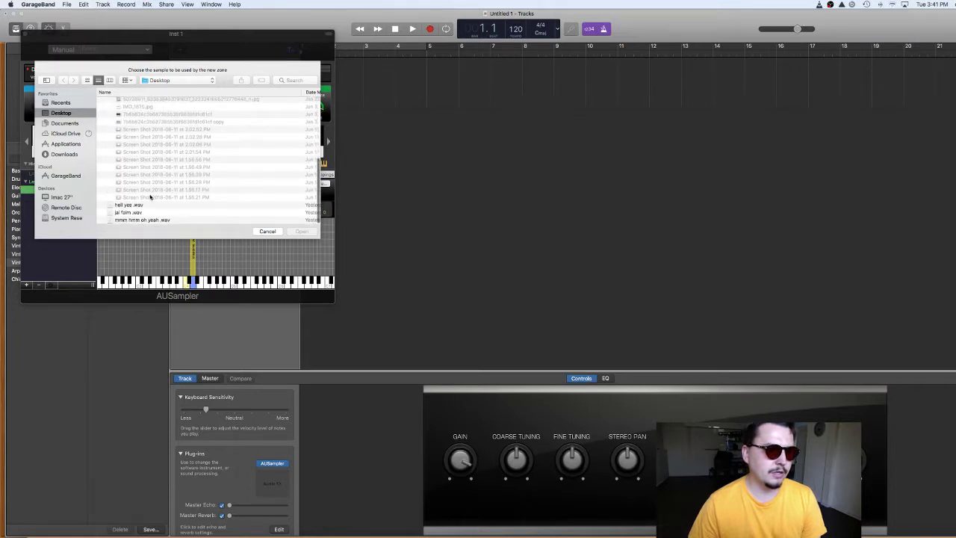
click(137, 214)
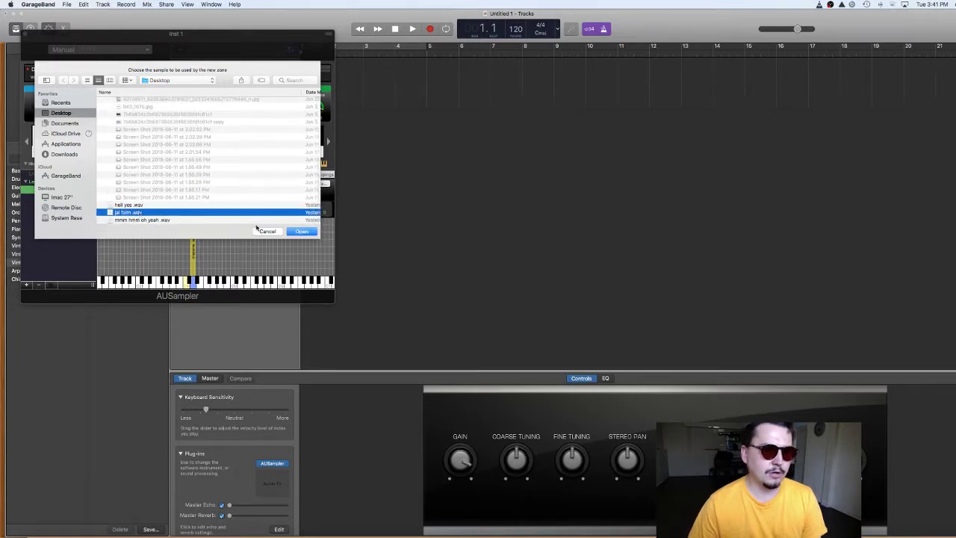
click(301, 231)
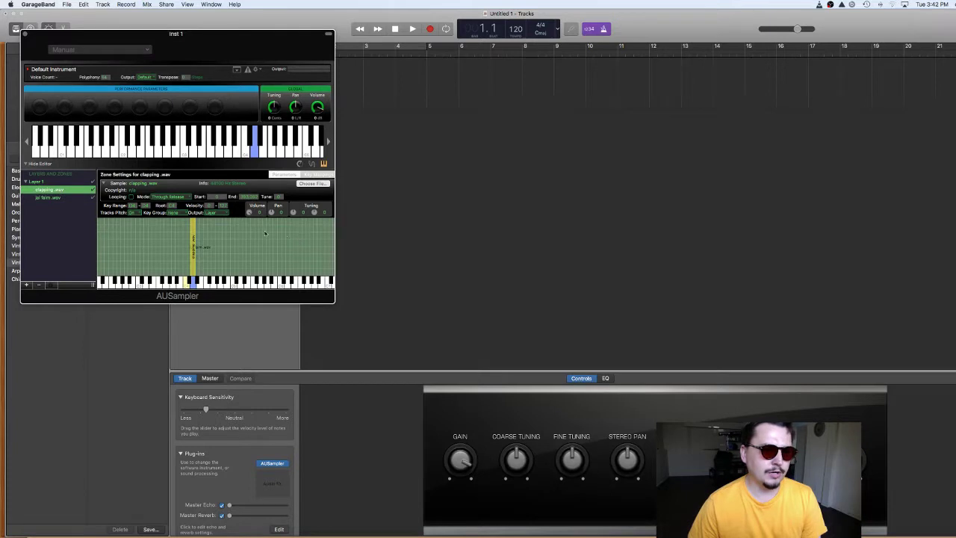
Step: Select the jai faim .wav zone and audition it with the j, k, l and ; keys
click(52, 198)
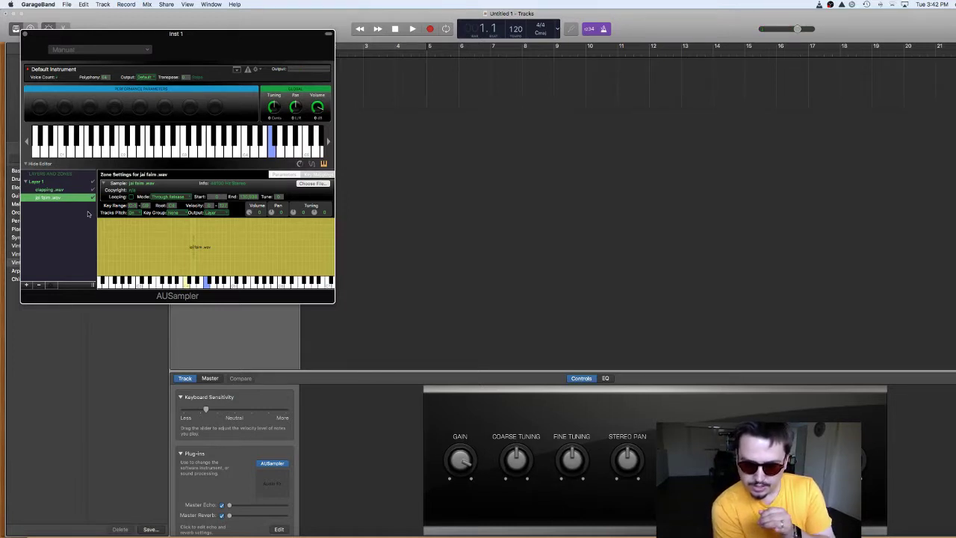
key(j)
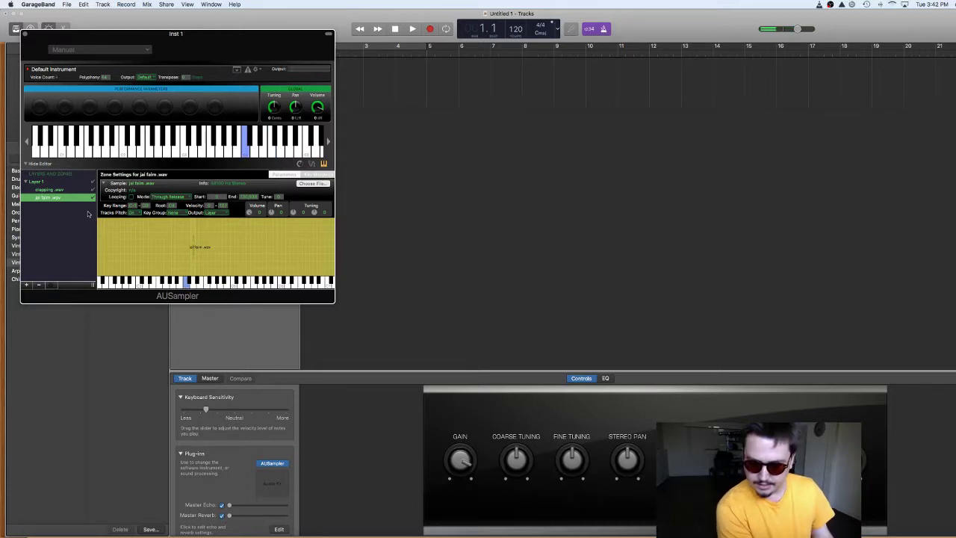
key(k)
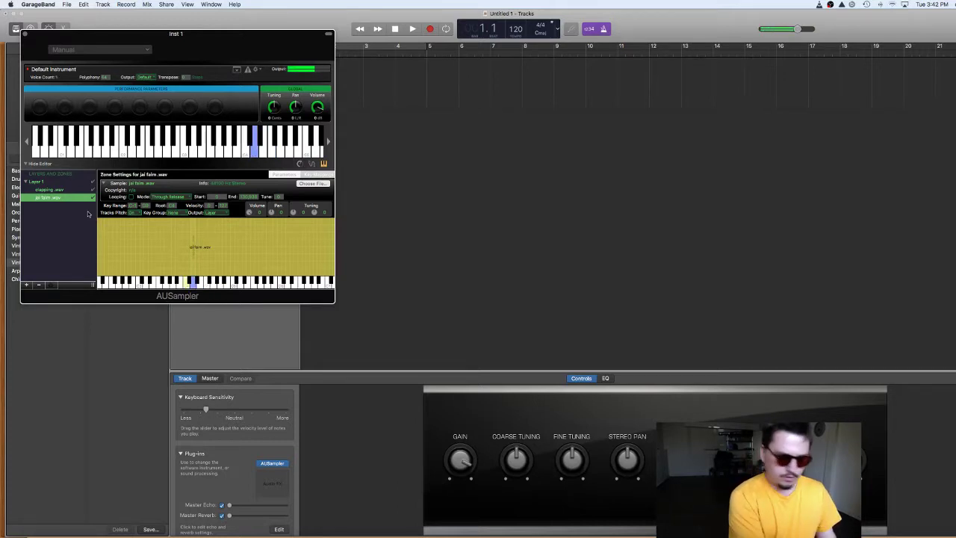
key(l)
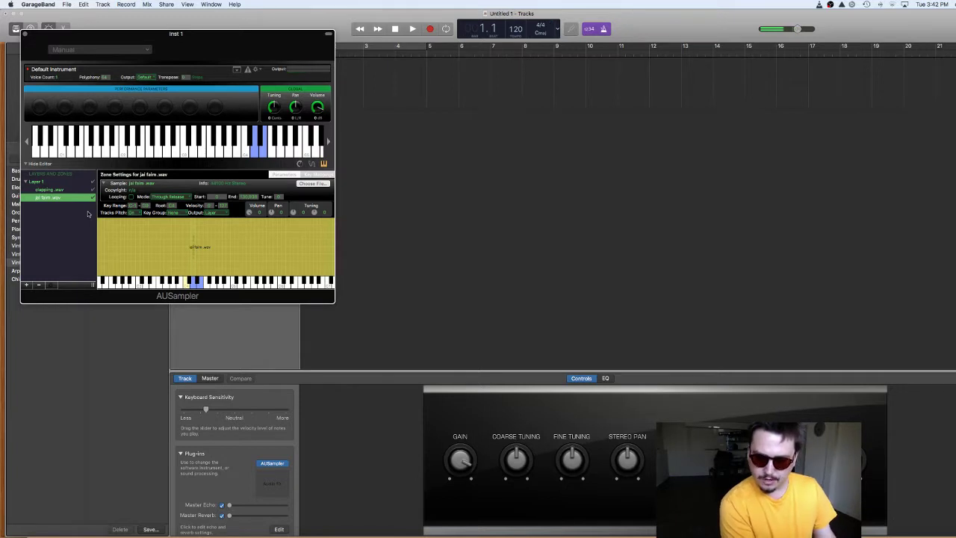
key(semicolon)
key(semicolon)
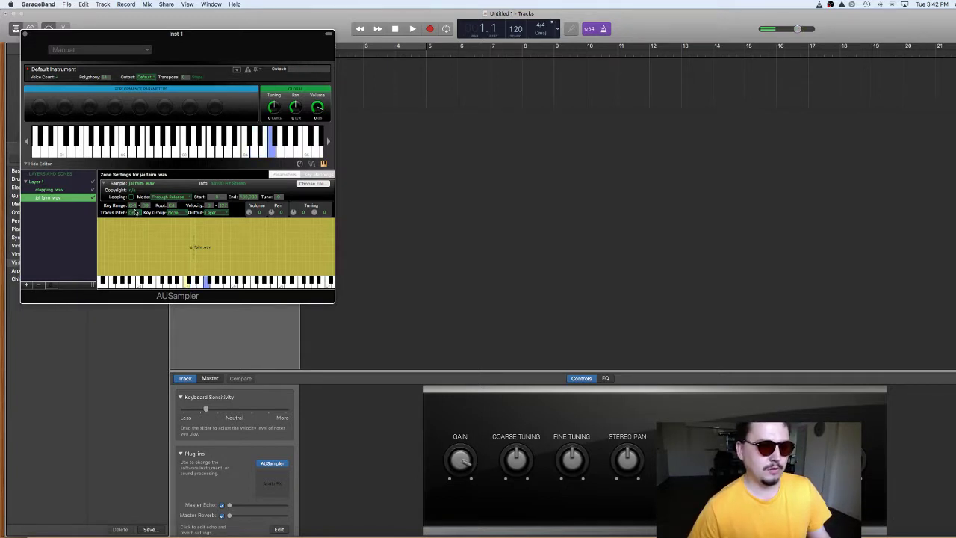
click(132, 205)
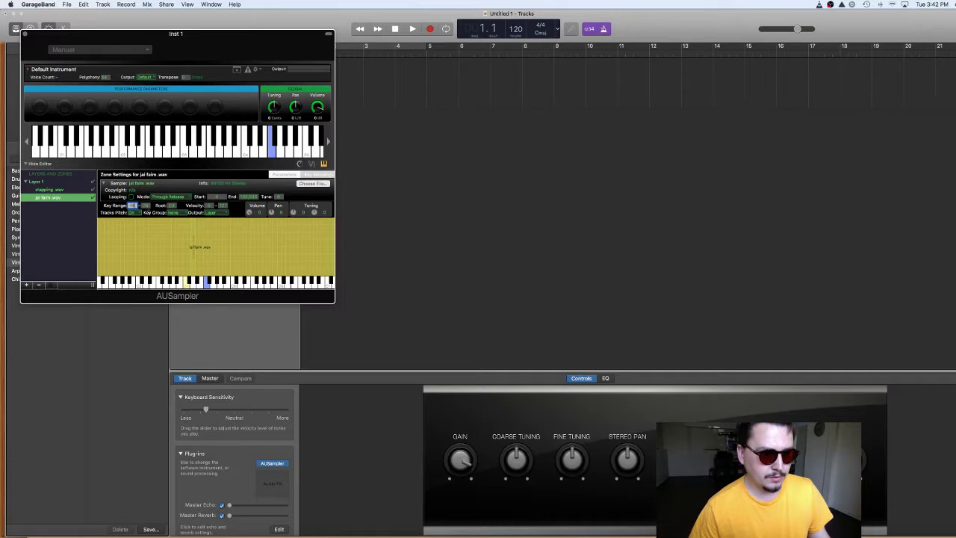
Step: Set both the low and high Key Range of the jai faim .wav zone to C3
text(C3)
key(Return)
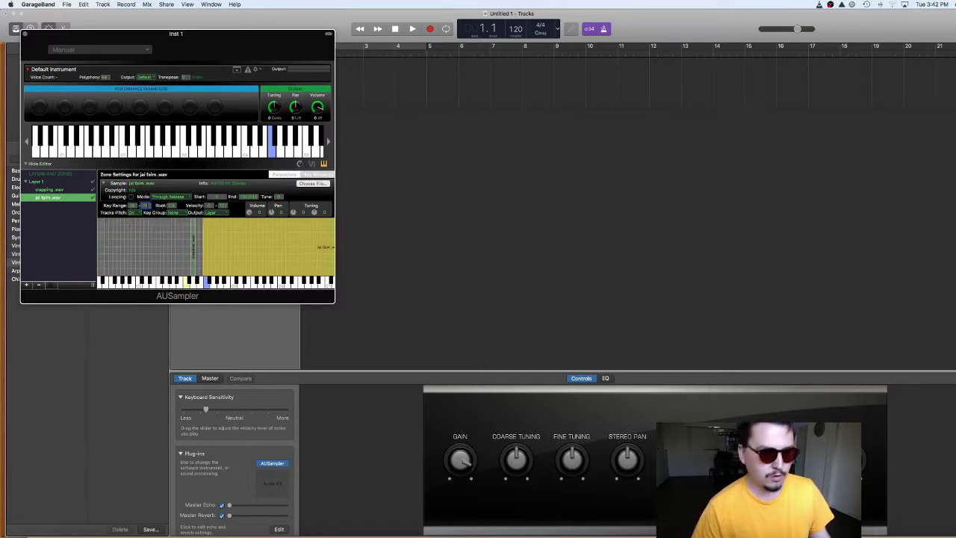
text(C3)
key(Return)
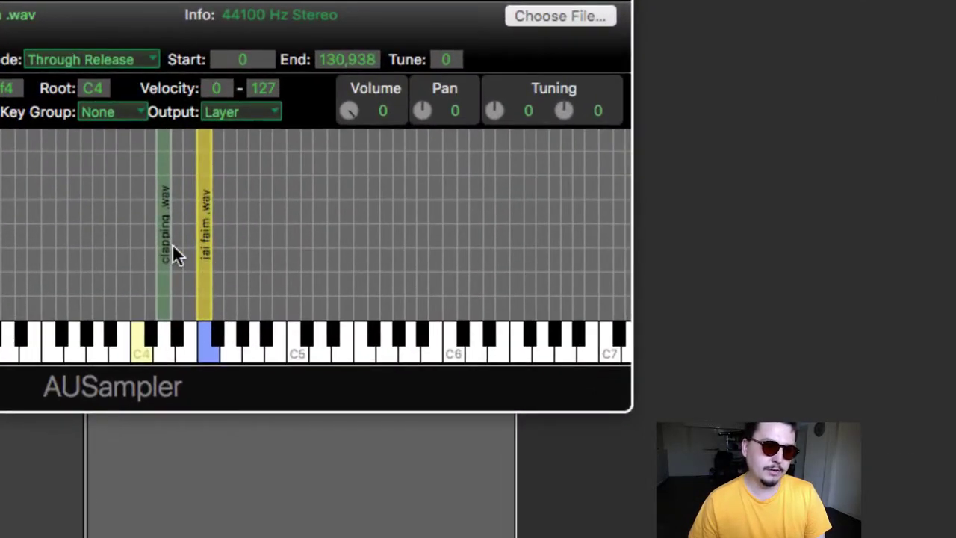
click(204, 350)
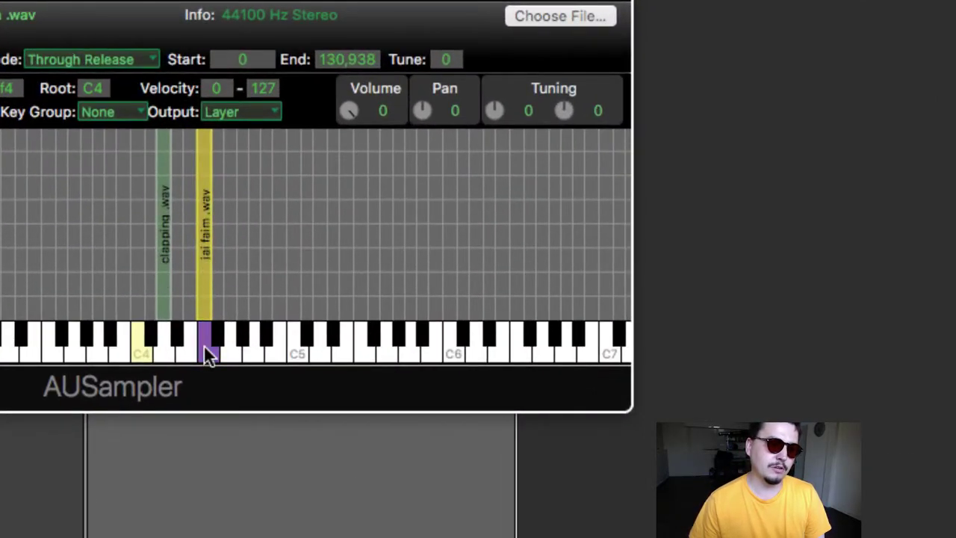
click(164, 354)
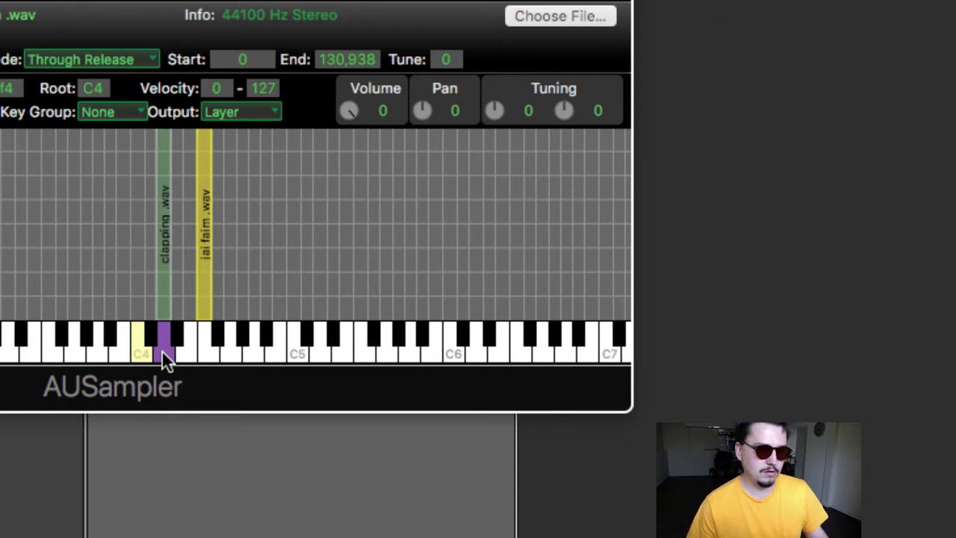
click(162, 349)
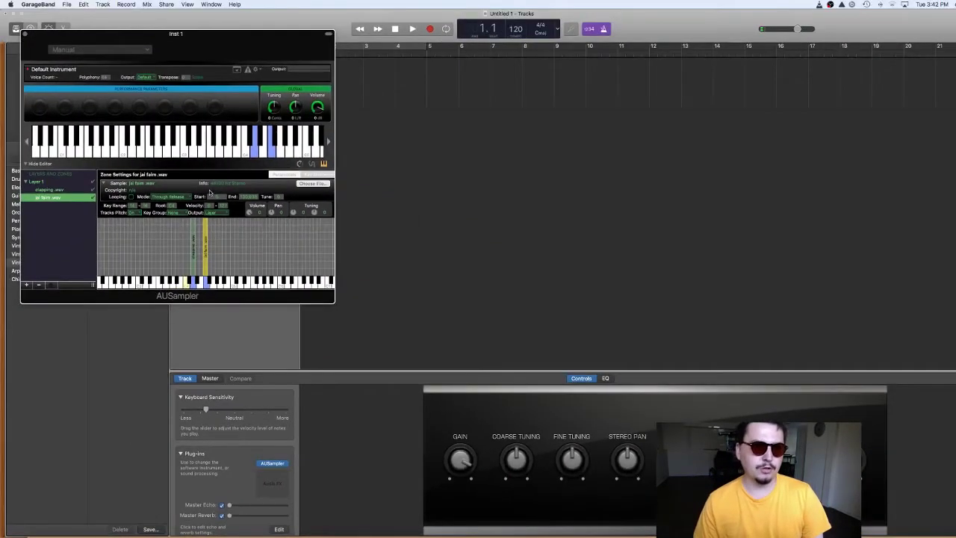
Step: Close the AUSampler and project windows without saving, then bring OBS forward
click(25, 35)
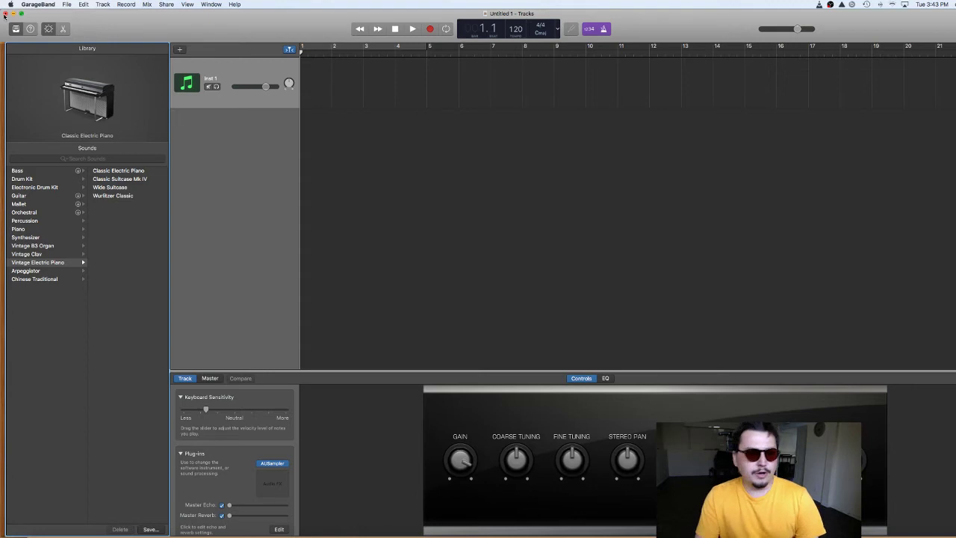
click(5, 13)
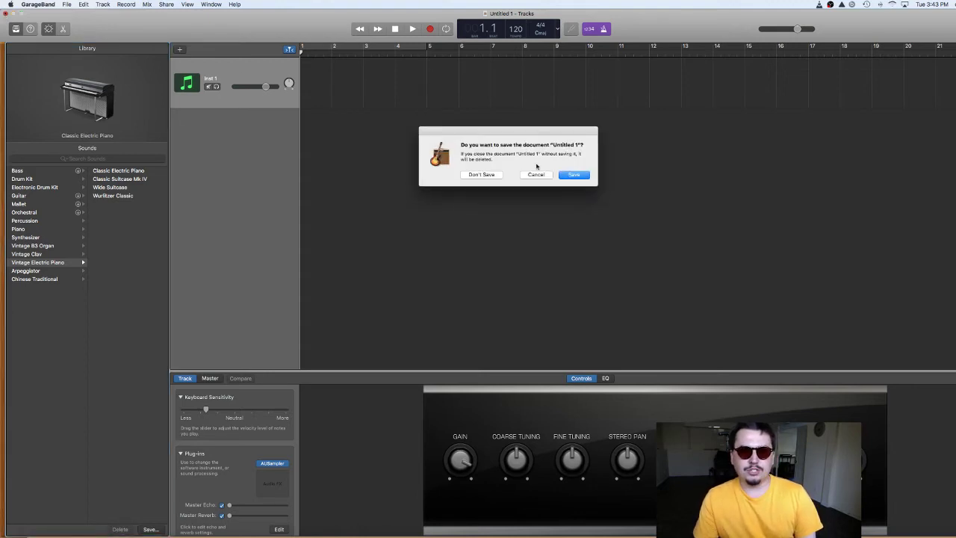
click(497, 174)
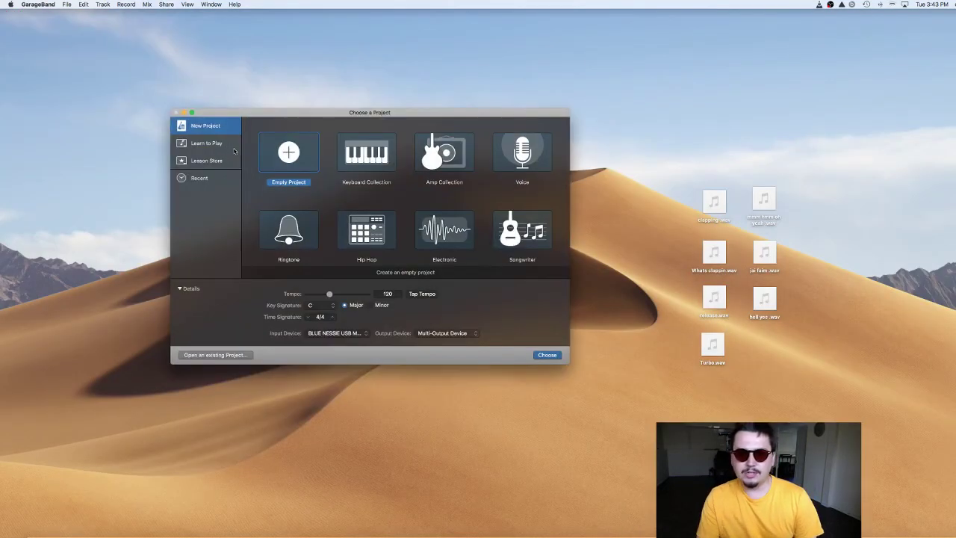
click(910, 532)
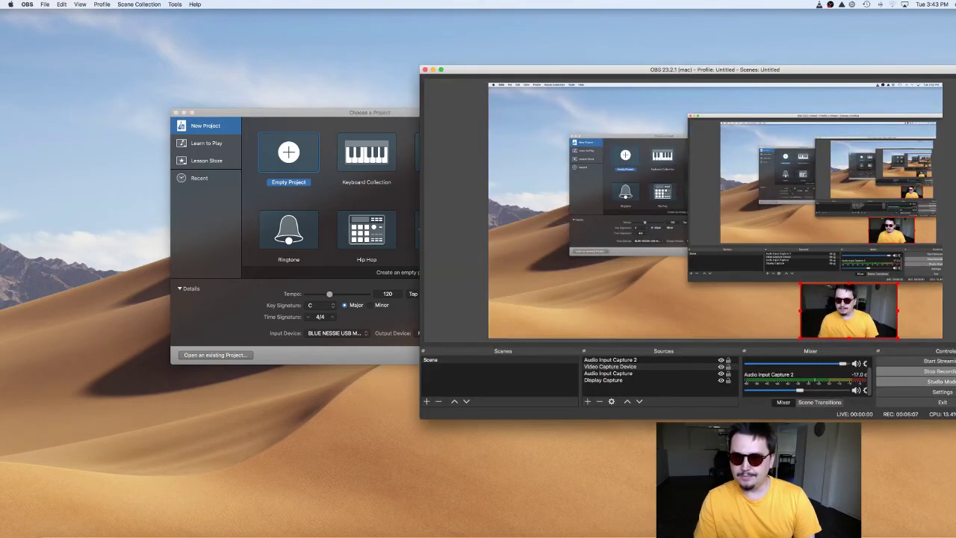